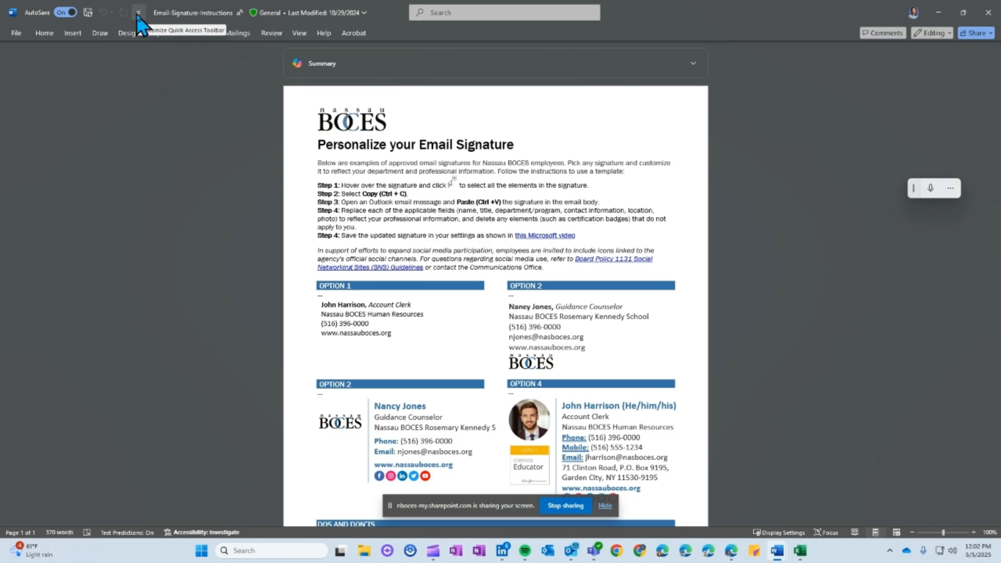
Open the Quick Access Toolbar customization options and list All Commands
{"action": "left_click", "coordinate": [138, 13]}
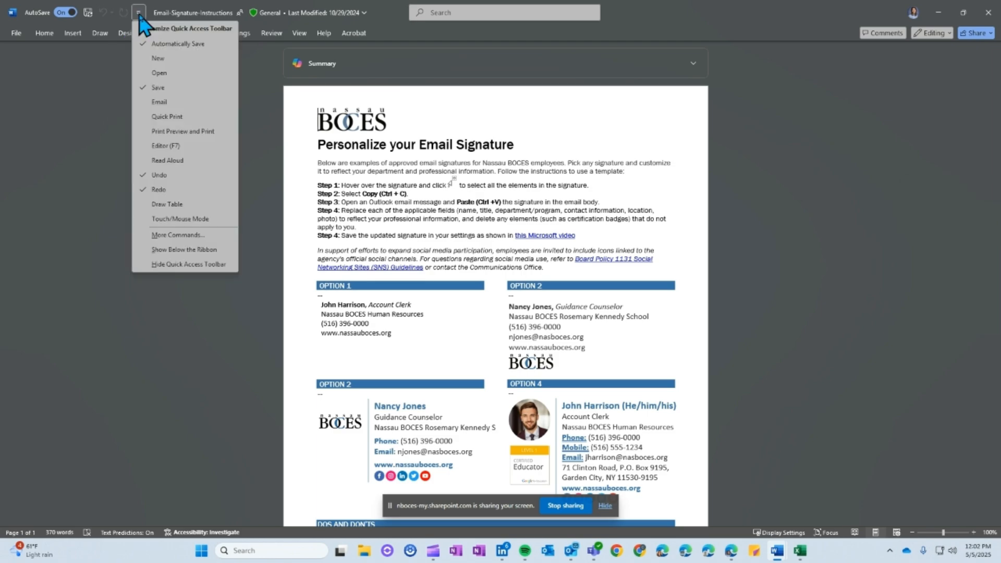
{"action": "left_click", "coordinate": [161, 235]}
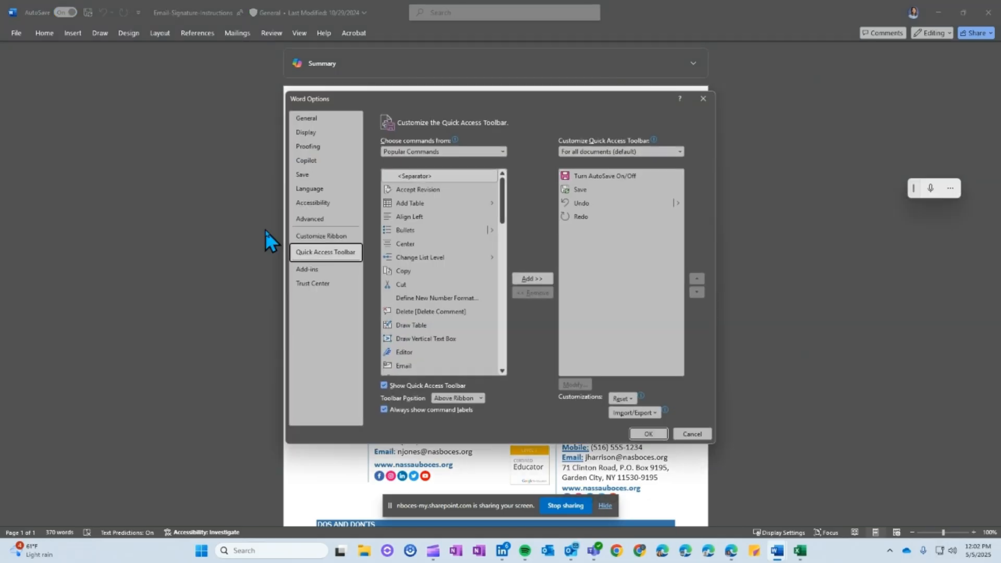
{"action": "left_click", "coordinate": [503, 151]}
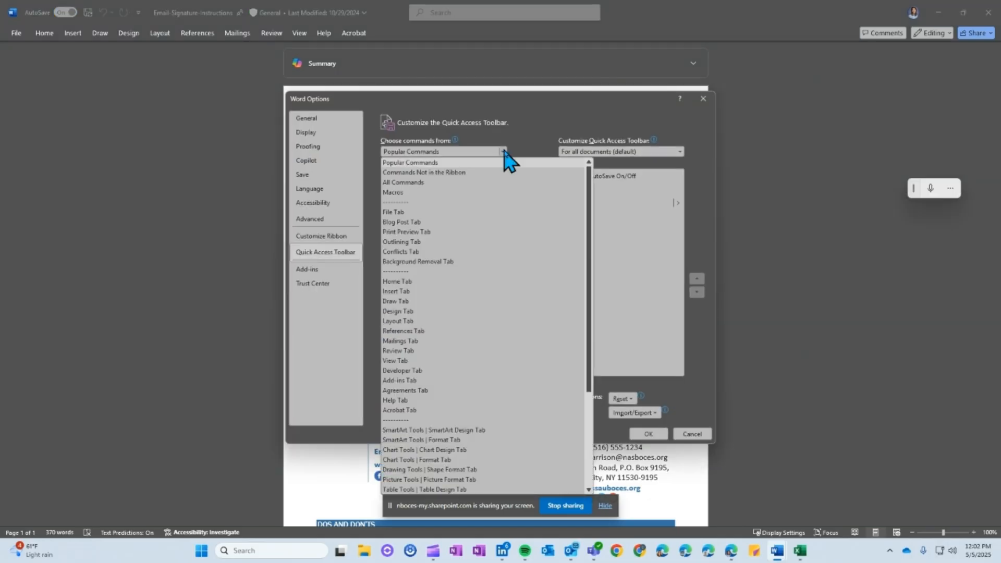
{"action": "left_click", "coordinate": [444, 163]}
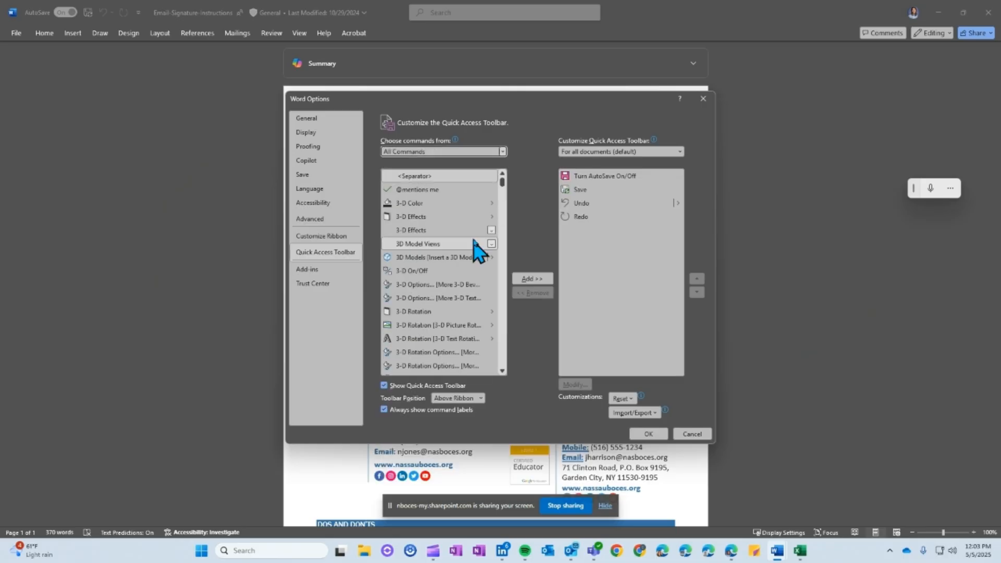
Add the Email and E-mail as PDF Attachment commands to the Quick Access Toolbar
{"action": "scroll", "coordinate": [477, 250], "scroll_direction": "down", "scroll_amount": 3}
{"action": "scroll", "coordinate": [455, 230], "scroll_direction": "down", "scroll_amount": 4}
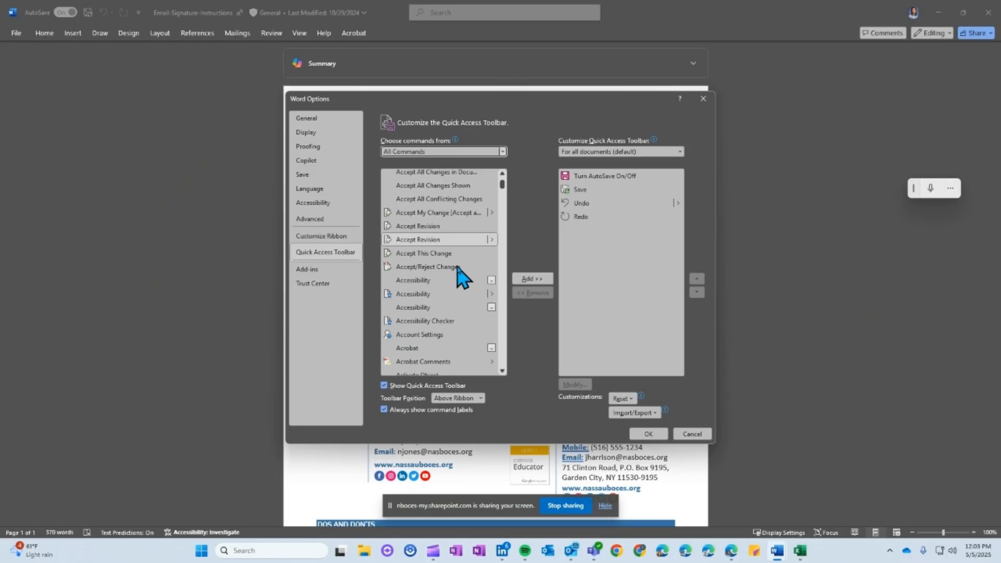
{"action": "scroll", "coordinate": [460, 276], "scroll_direction": "down", "scroll_amount": 2}
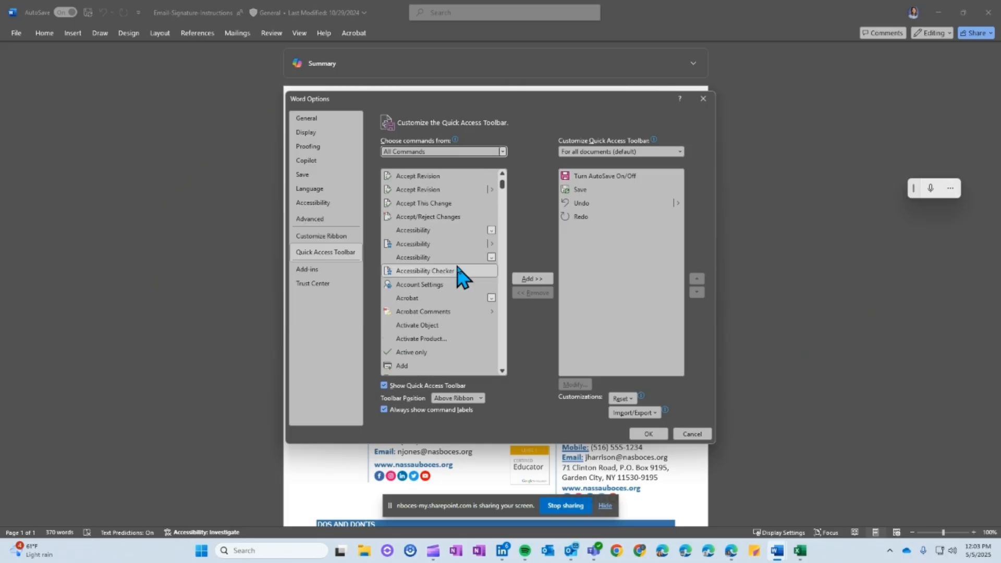
{"action": "scroll", "coordinate": [460, 276], "scroll_direction": "down", "scroll_amount": 1}
{"action": "scroll", "coordinate": [460, 276], "scroll_direction": "down", "scroll_amount": 5}
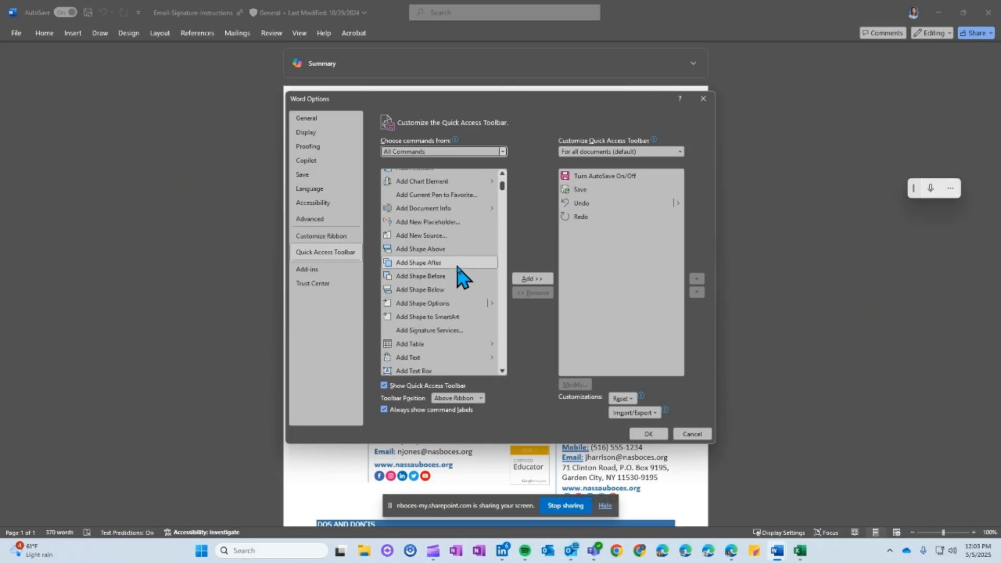
{"action": "scroll", "coordinate": [459, 277], "scroll_direction": "down", "scroll_amount": 5}
{"action": "scroll", "coordinate": [459, 276], "scroll_direction": "down", "scroll_amount": 20}
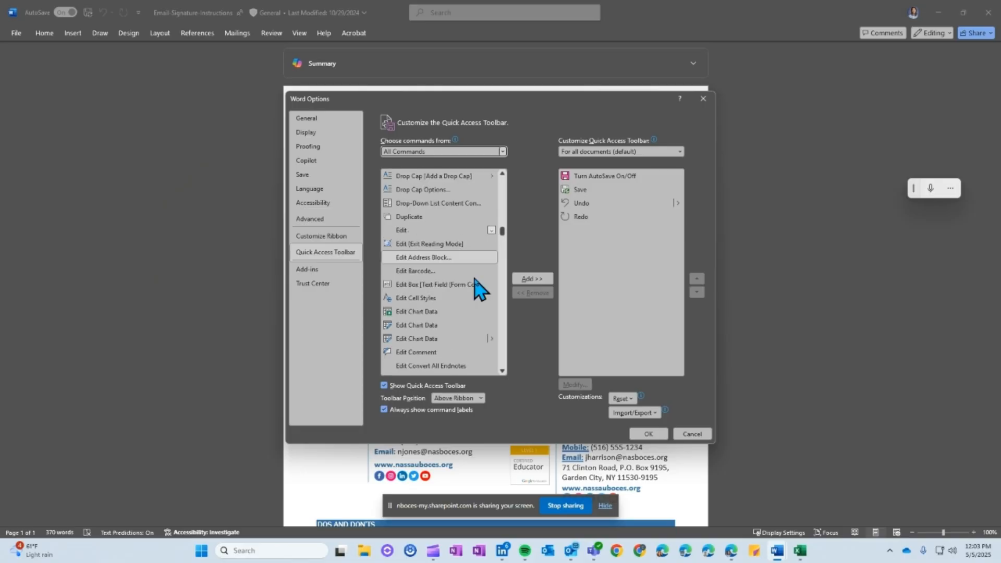
{"action": "left_click", "coordinate": [425, 231]}
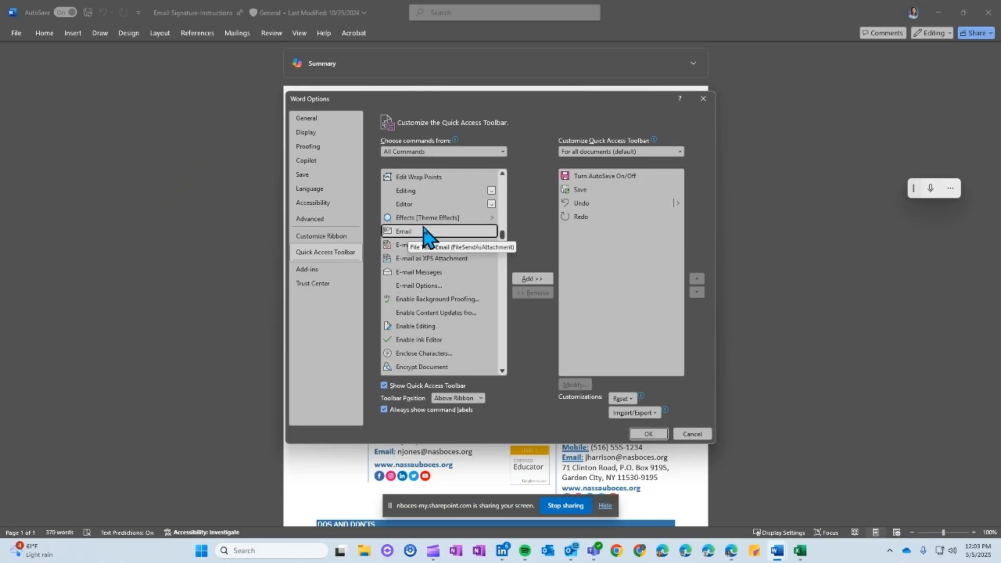
{"action": "left_click", "coordinate": [536, 279]}
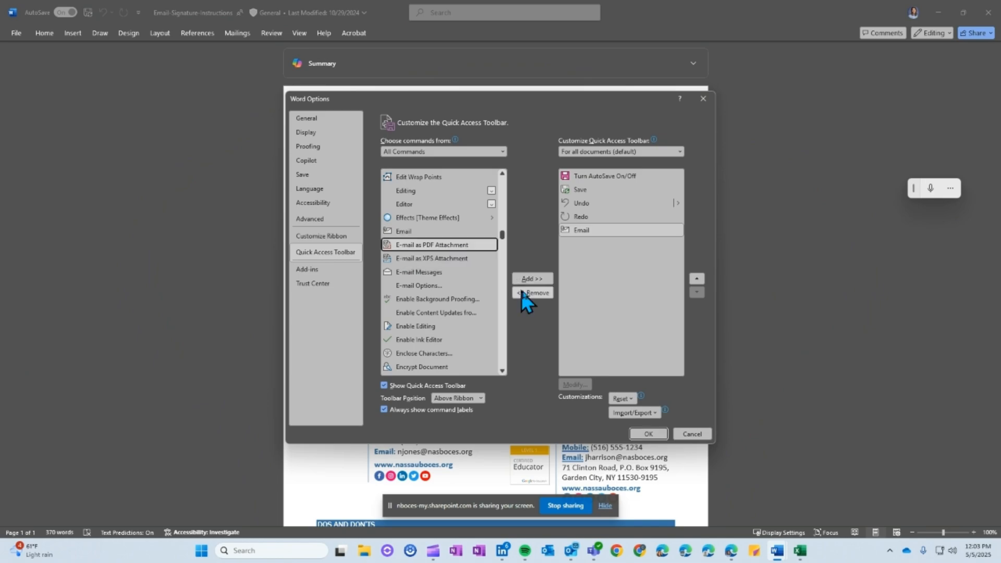
{"action": "left_click", "coordinate": [529, 279]}
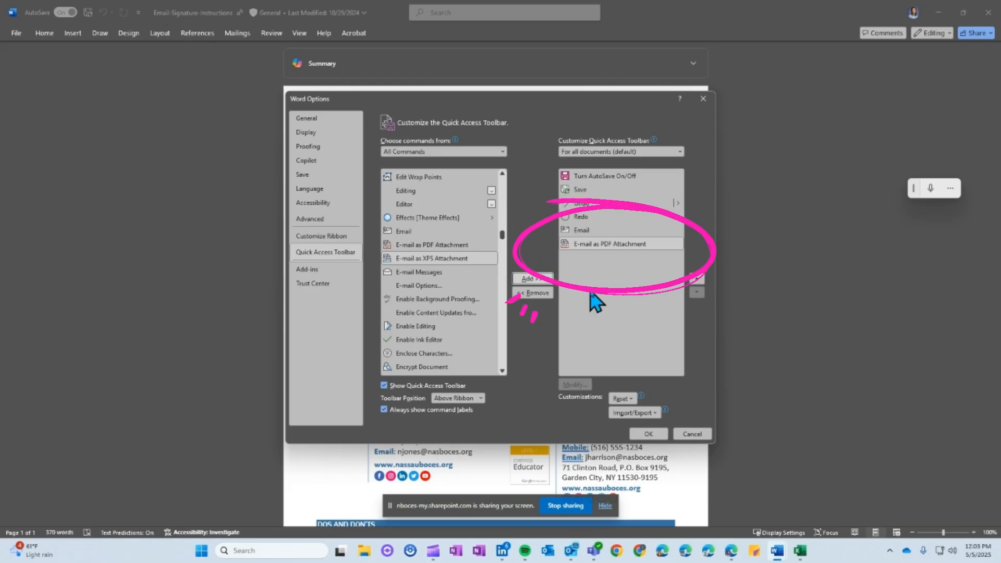
Add the Send to Mail Recipient command to the Quick Access Toolbar and apply the customization
{"action": "left_click", "coordinate": [440, 259]}
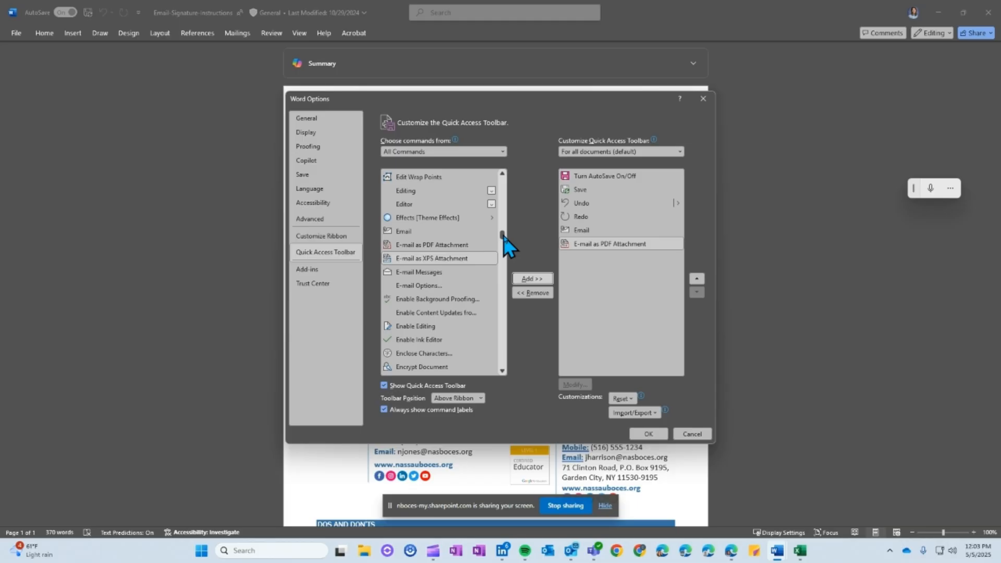
{"action": "left_click_drag", "start_coordinate": [502, 236], "coordinate": [503, 272]}
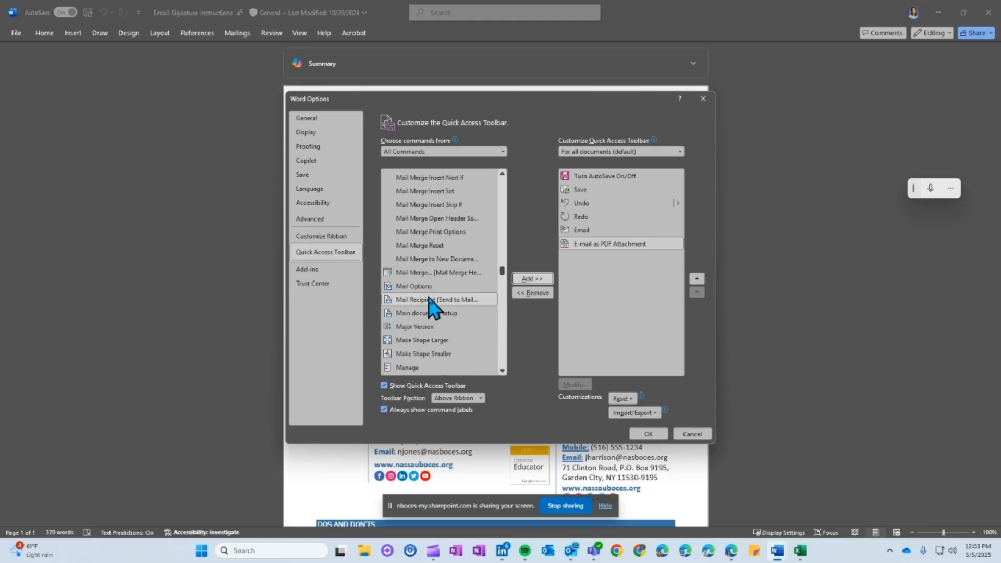
{"action": "left_click", "coordinate": [416, 301]}
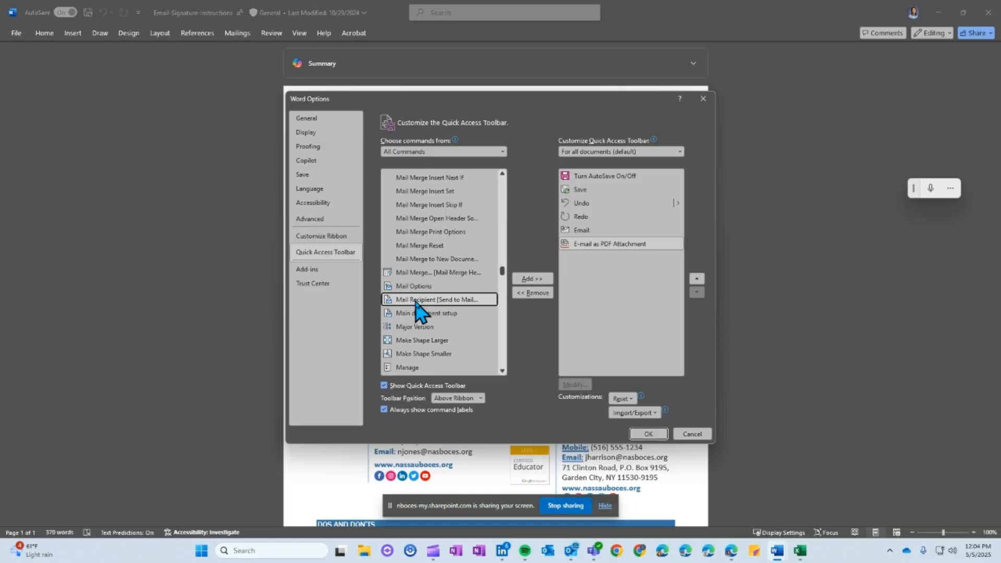
{"action": "left_click", "coordinate": [530, 280]}
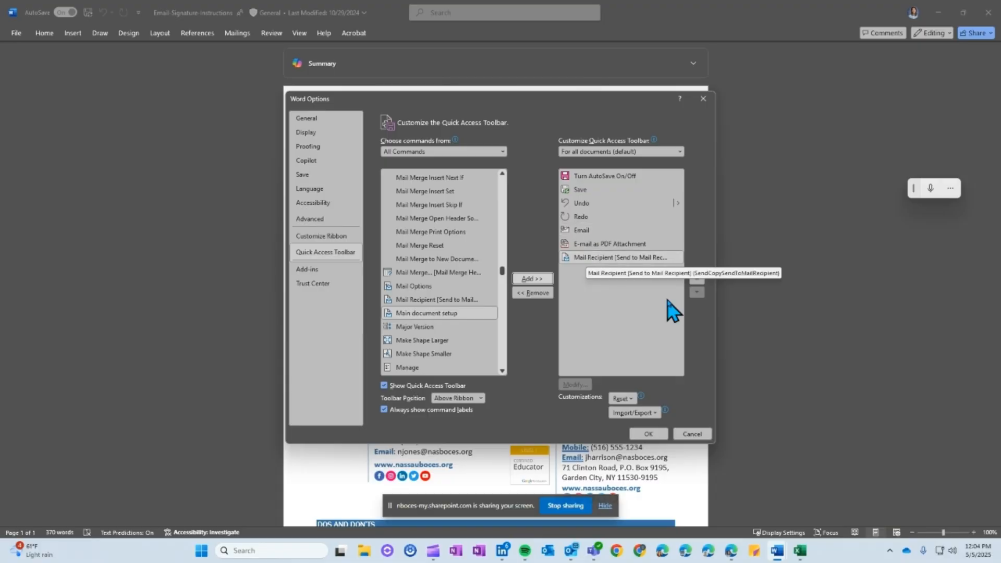
{"action": "left_click", "coordinate": [648, 434]}
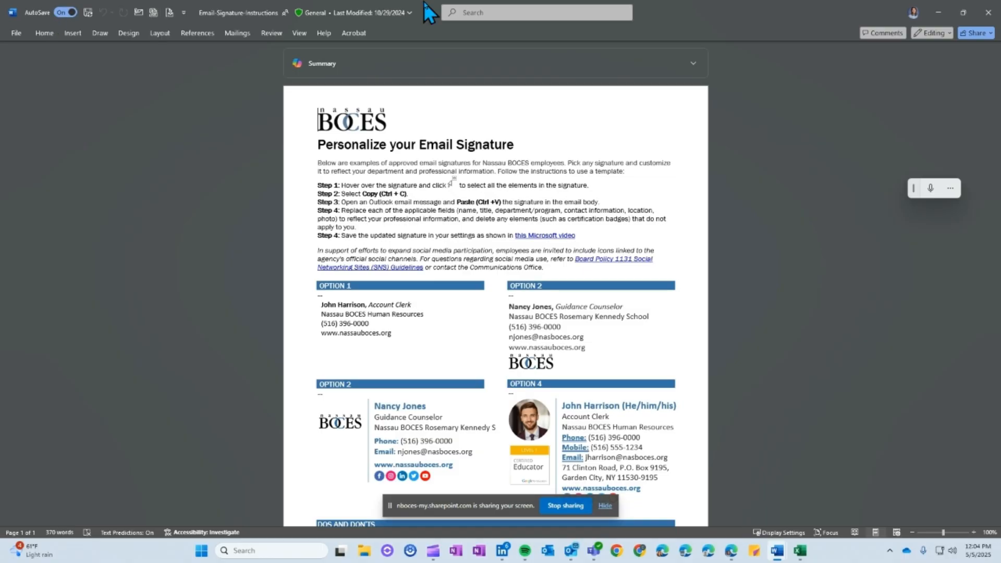
Show the Quick Access Toolbar below the ribbon
{"action": "left_click", "coordinate": [183, 13]}
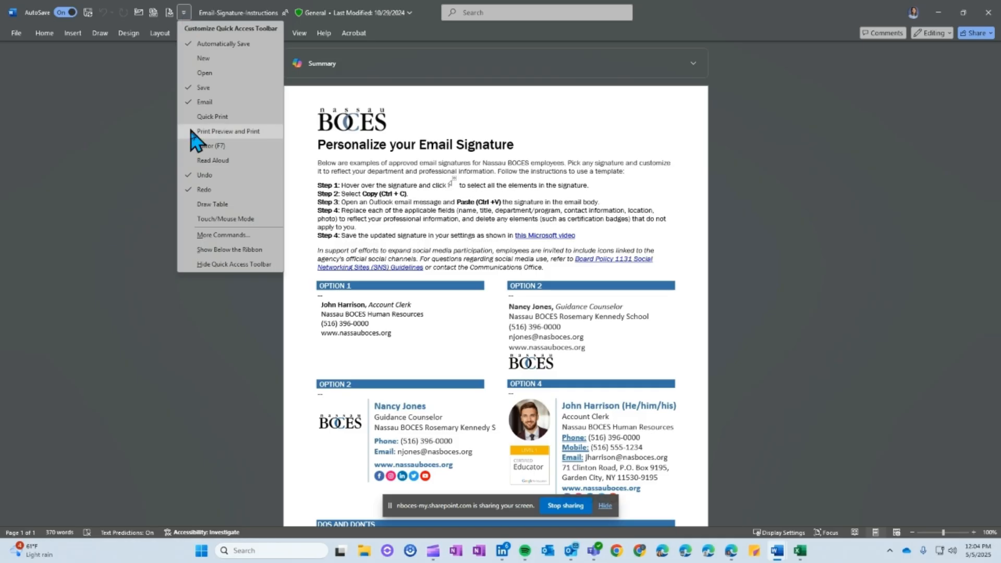
{"action": "left_click", "coordinate": [233, 249]}
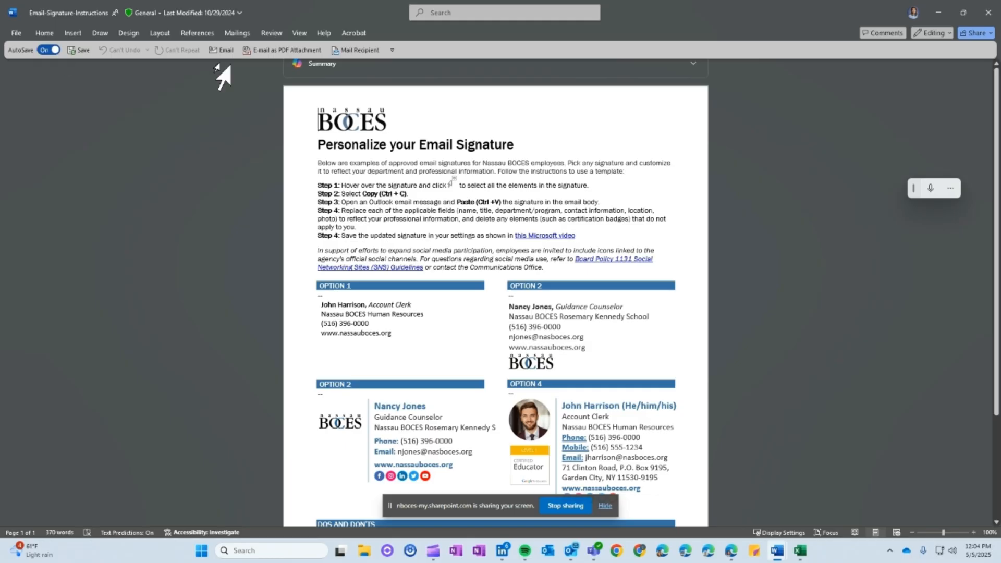
{"action": "left_click", "coordinate": [392, 50]}
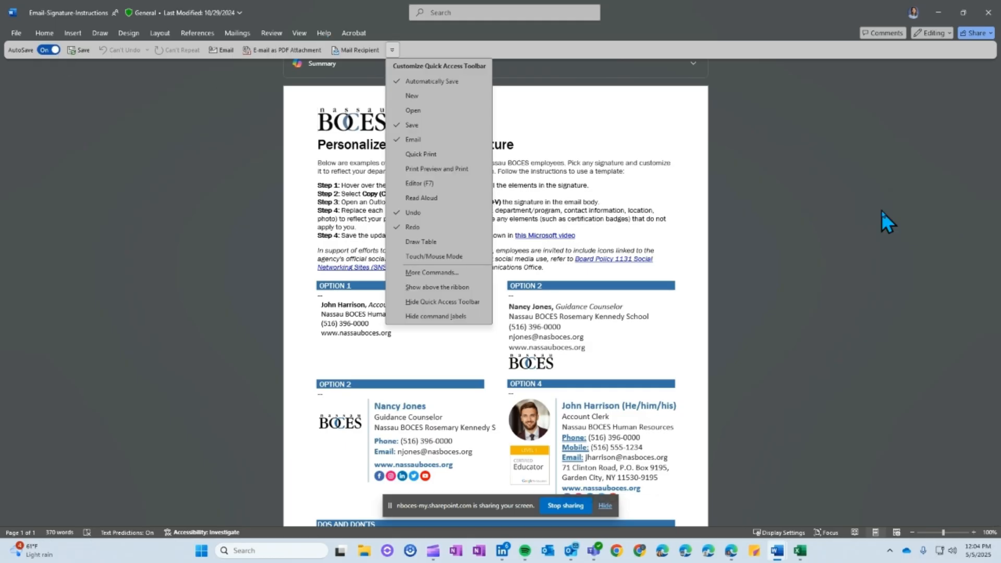
{"action": "left_click", "coordinate": [881, 211]}
{"action": "scroll", "coordinate": [327, 352], "scroll_direction": "up", "scroll_amount": 1}
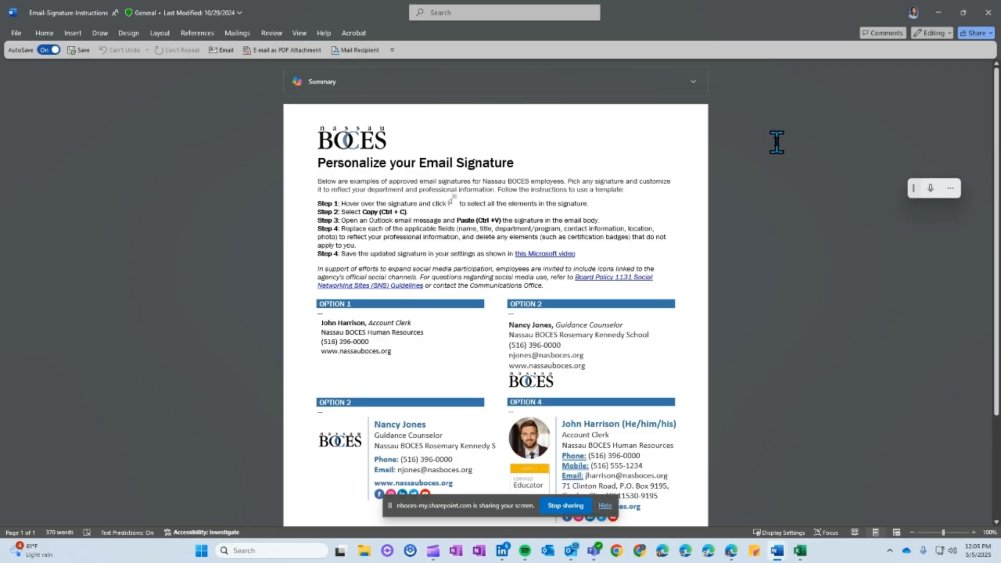
Create an email message with the document attached as a PDF, and check its subject line and message body
{"action": "left_click", "coordinate": [220, 50]}
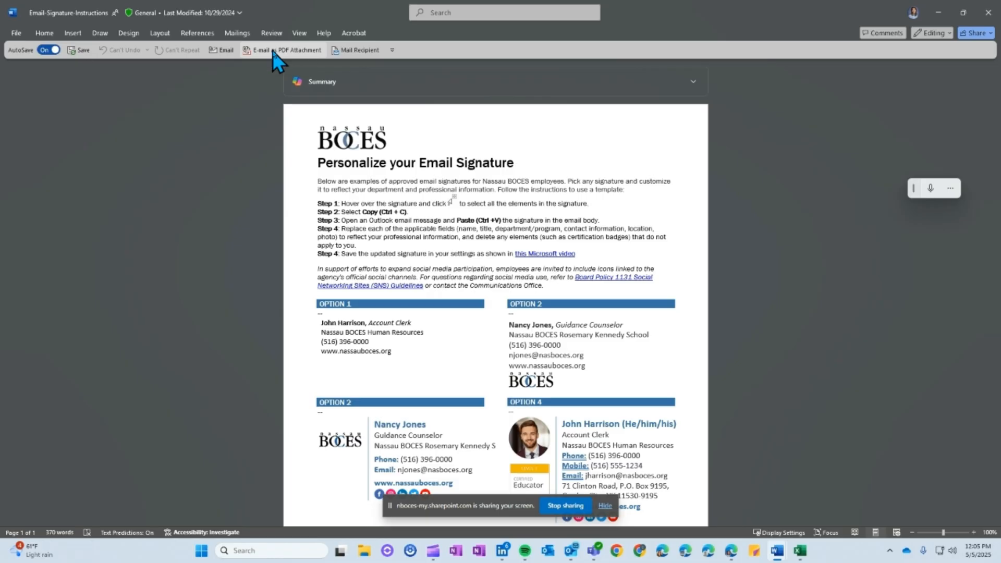
{"action": "left_click", "coordinate": [273, 51]}
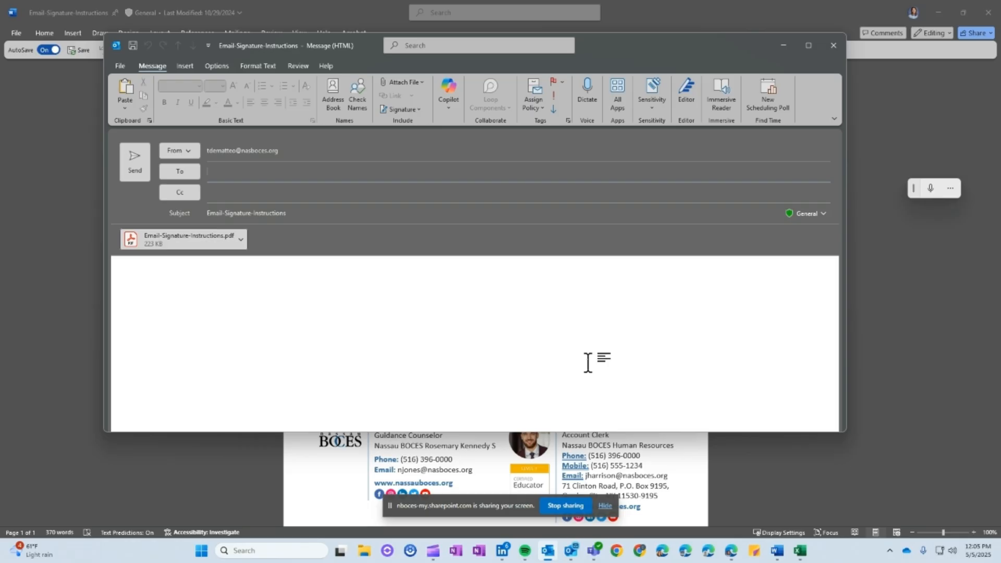
{"action": "left_click", "coordinate": [257, 182]}
{"action": "left_click_drag", "start_coordinate": [256, 213], "coordinate": [200, 219]}
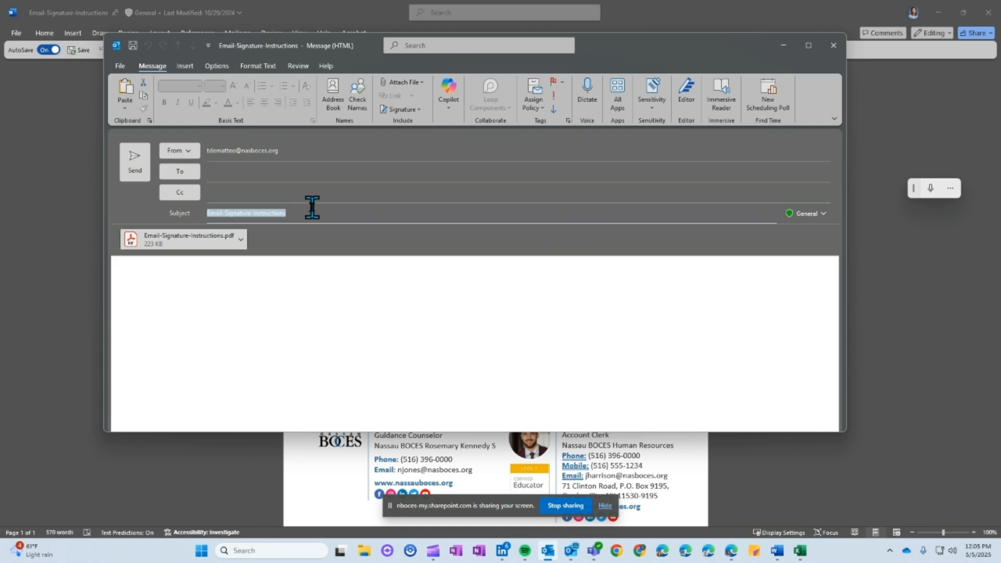
{"action": "left_click", "coordinate": [112, 263]}
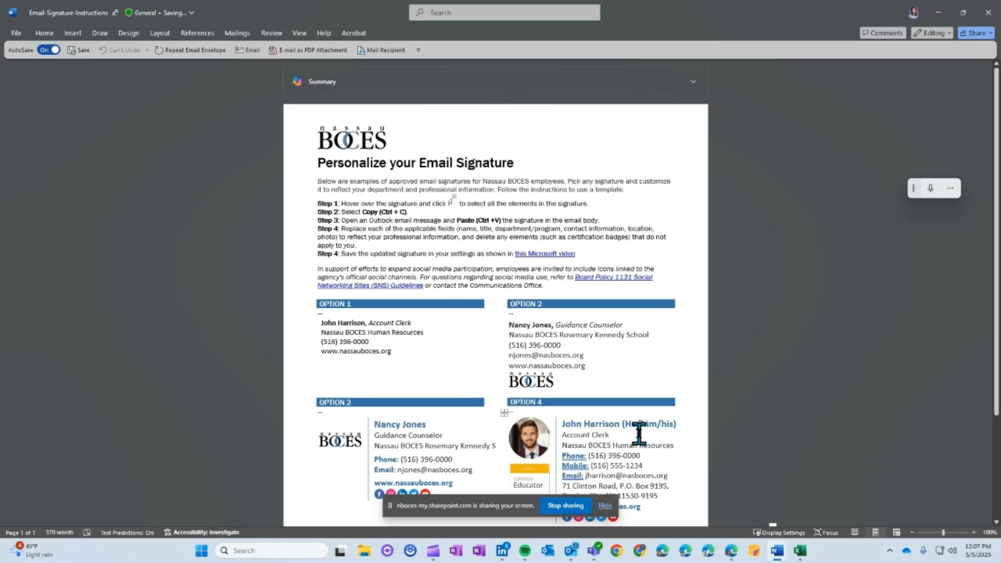
Switch to the excel_for_beginners workbook in Excel and open its Quick Access Toolbar customization options with All Commands listed
{"action": "key", "text": "alt+Tab"}
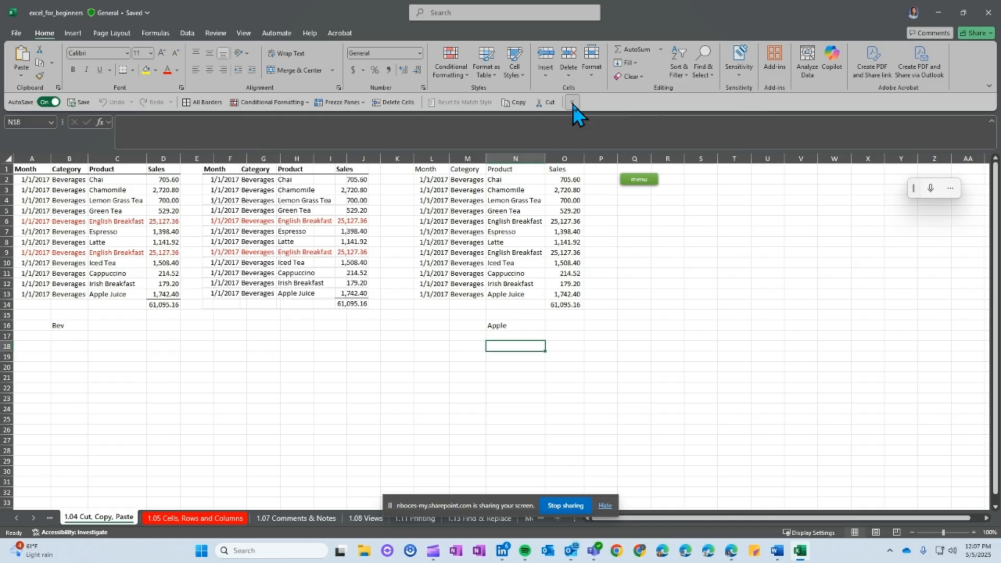
{"action": "left_click", "coordinate": [572, 102]}
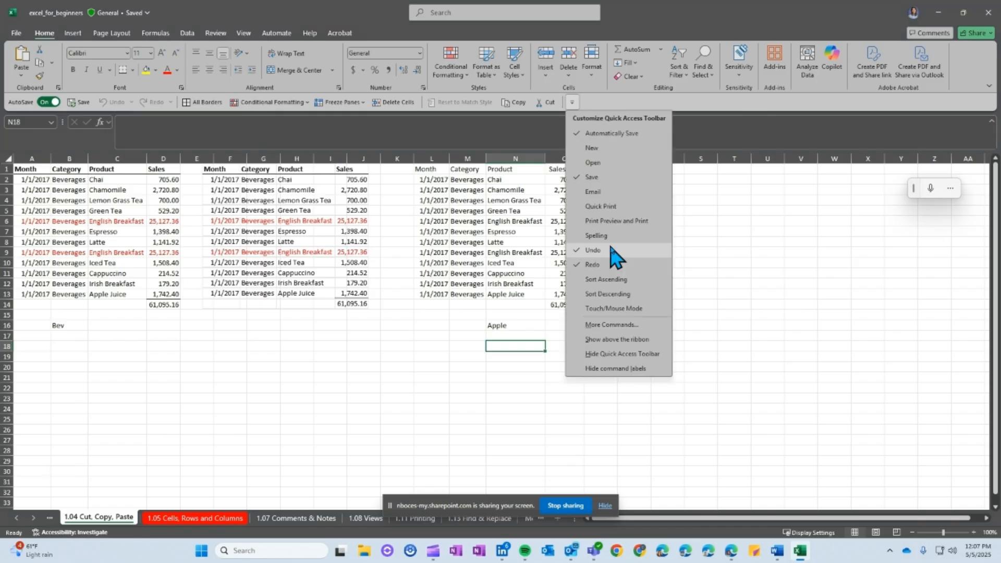
{"action": "left_click", "coordinate": [612, 325]}
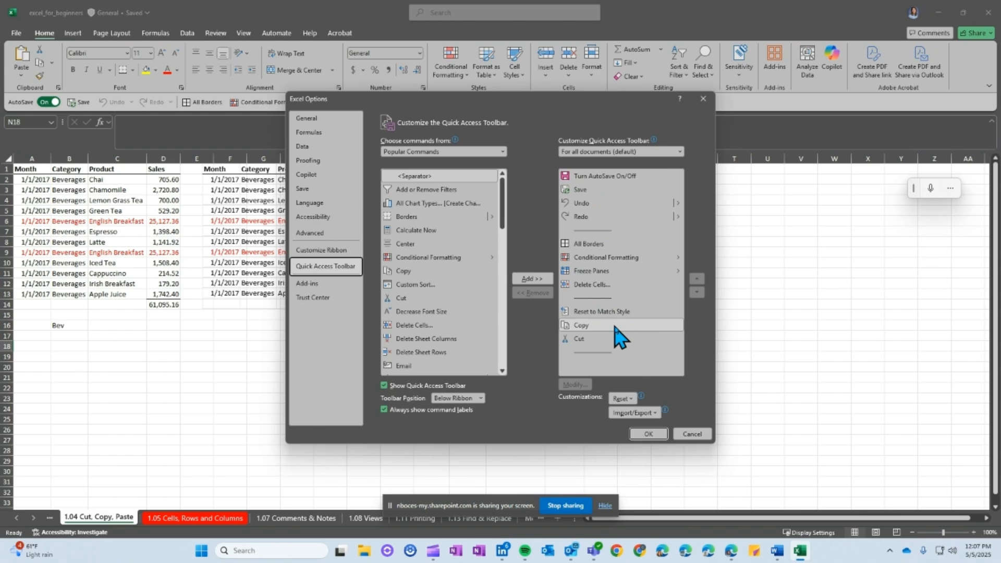
{"action": "left_click", "coordinate": [446, 152]}
{"action": "left_click", "coordinate": [438, 165]}
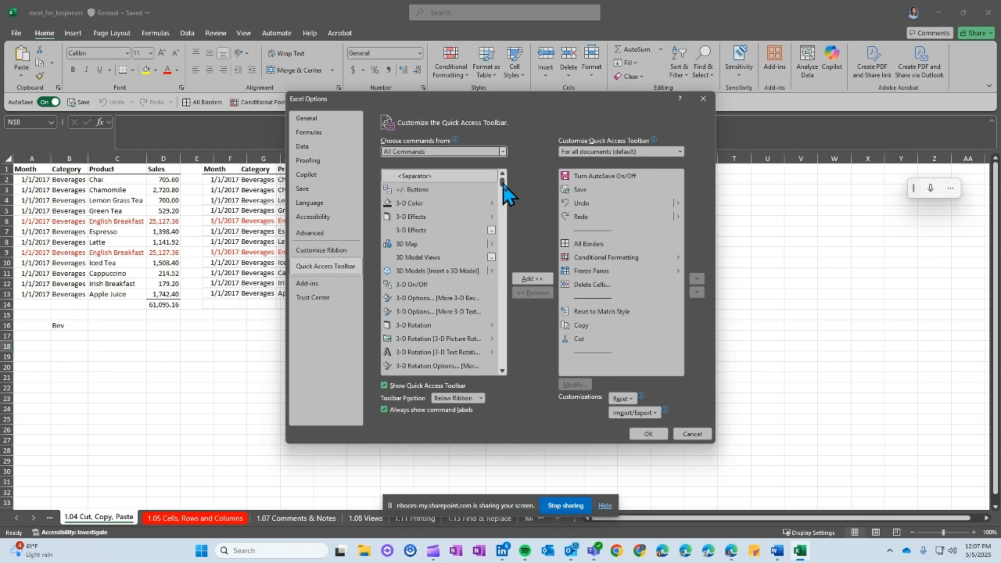
Add the Email command to Excel's Quick Access Toolbar for all documents
{"action": "left_click_drag", "start_coordinate": [502, 184], "coordinate": [401, 232]}
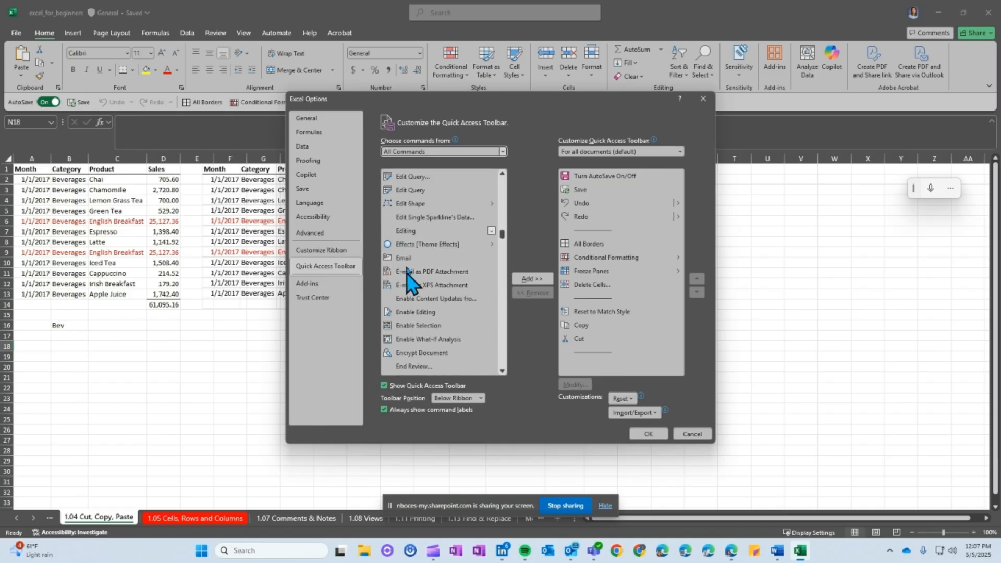
{"action": "left_click", "coordinate": [405, 258]}
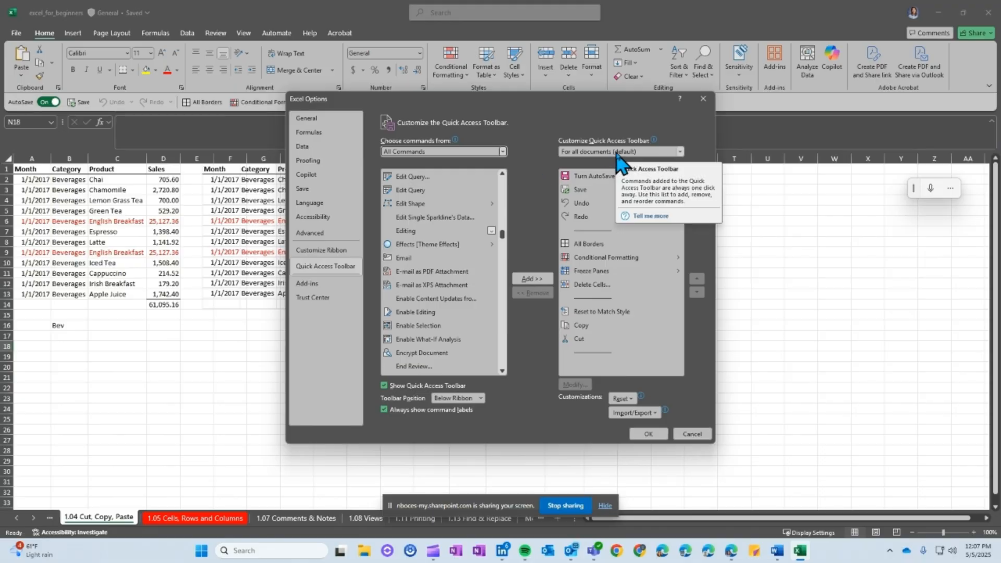
{"action": "left_click", "coordinate": [681, 152]}
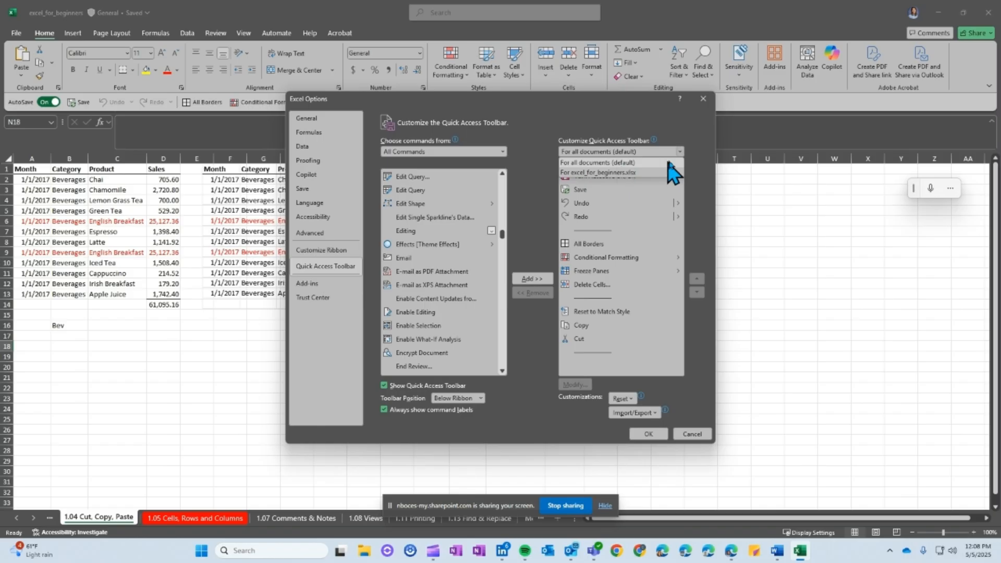
{"action": "left_click", "coordinate": [615, 162]}
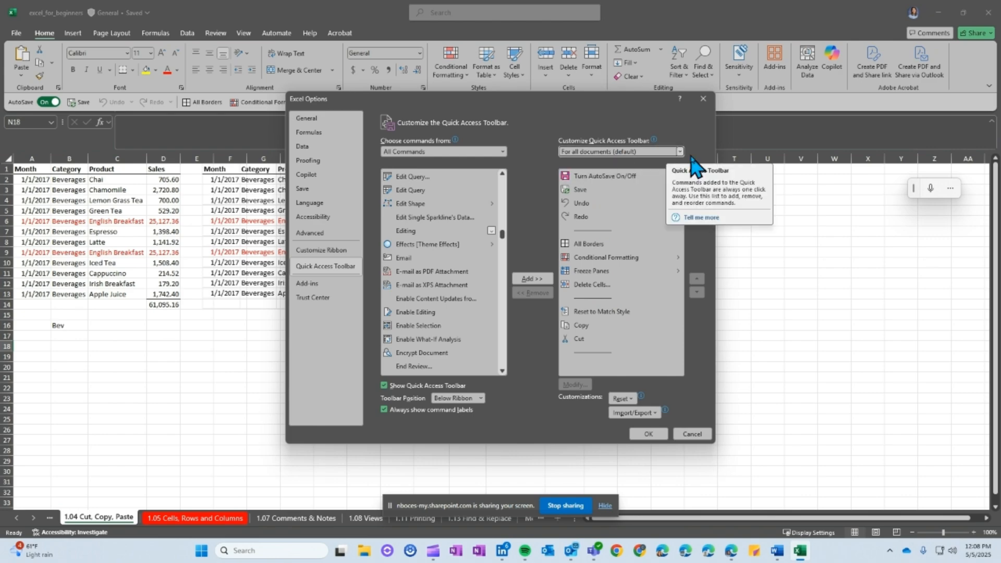
{"action": "left_click", "coordinate": [397, 260]}
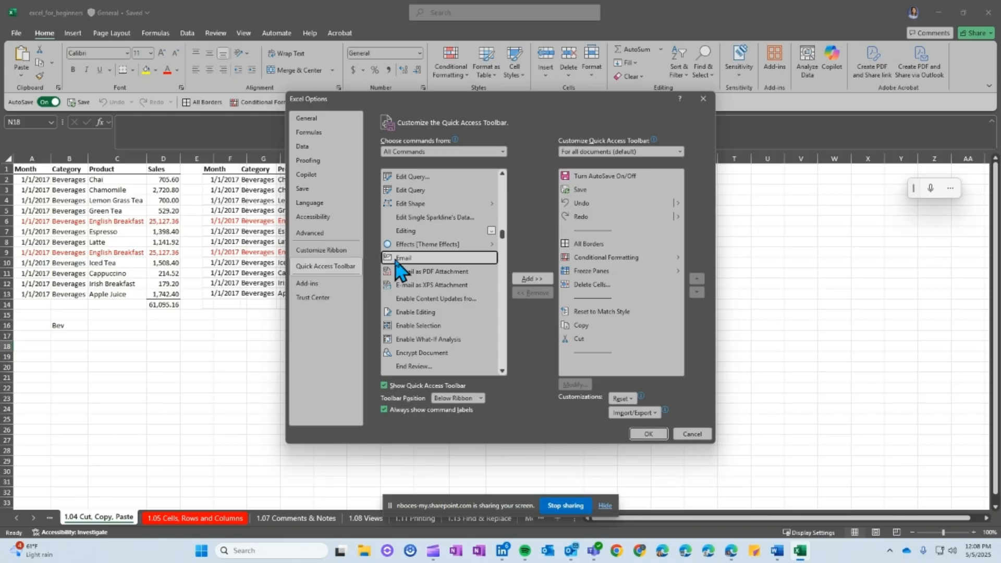
{"action": "left_click", "coordinate": [529, 278]}
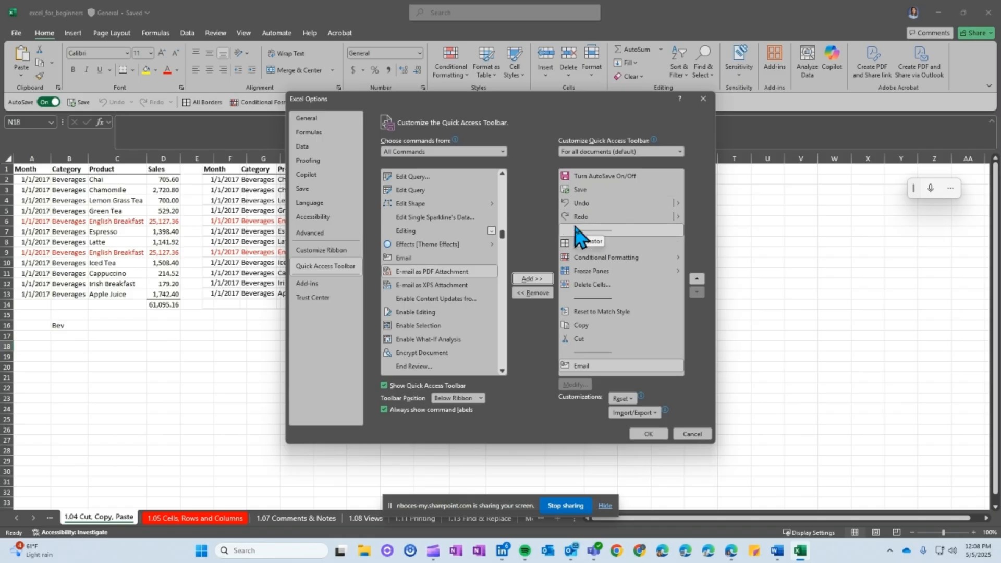
{"action": "left_click_drag", "start_coordinate": [502, 224], "coordinate": [419, 180]}
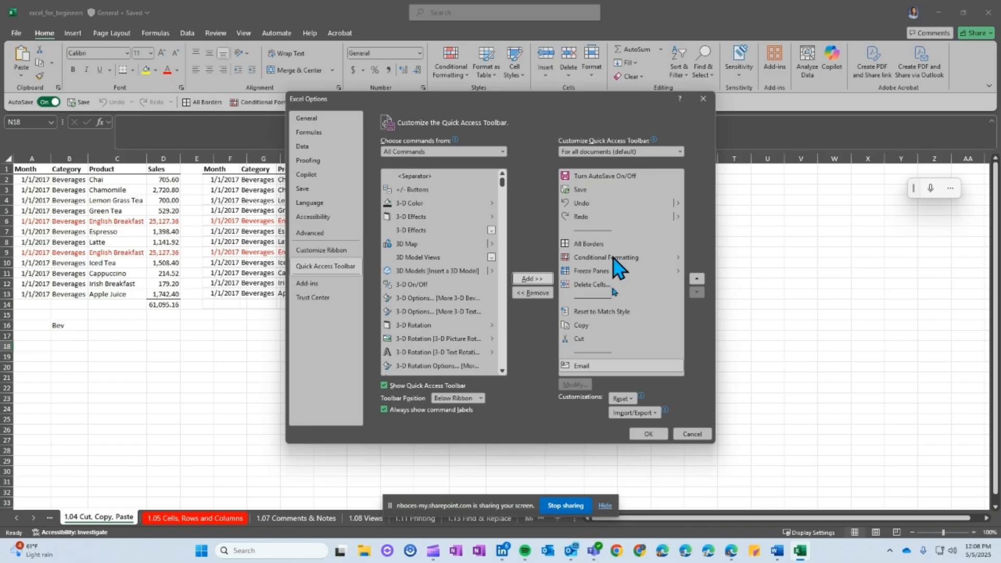
Add the E-mail as PDF Attachment command to Excel's Quick Access Toolbar
{"action": "left_click", "coordinate": [594, 297]}
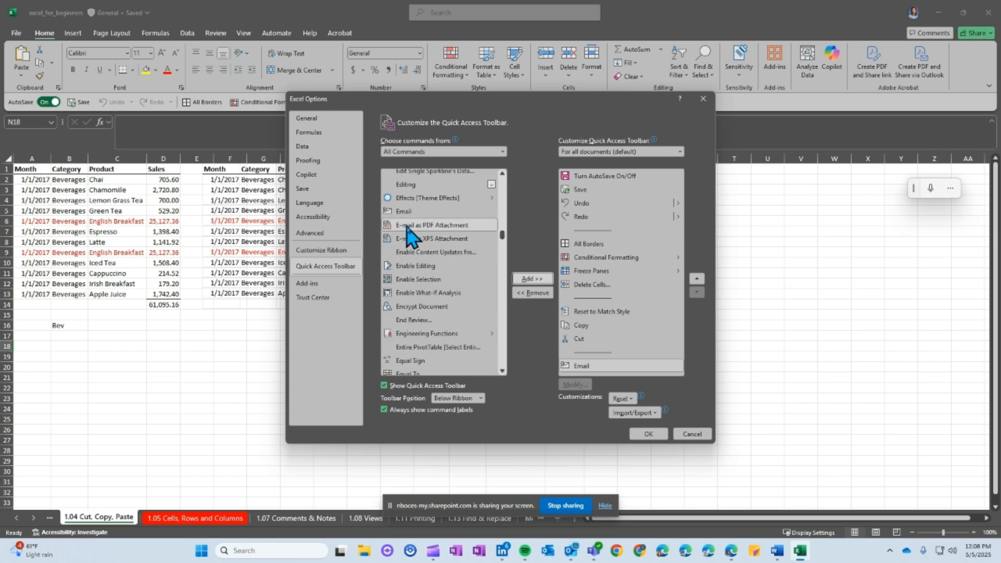
{"action": "left_click", "coordinate": [407, 226]}
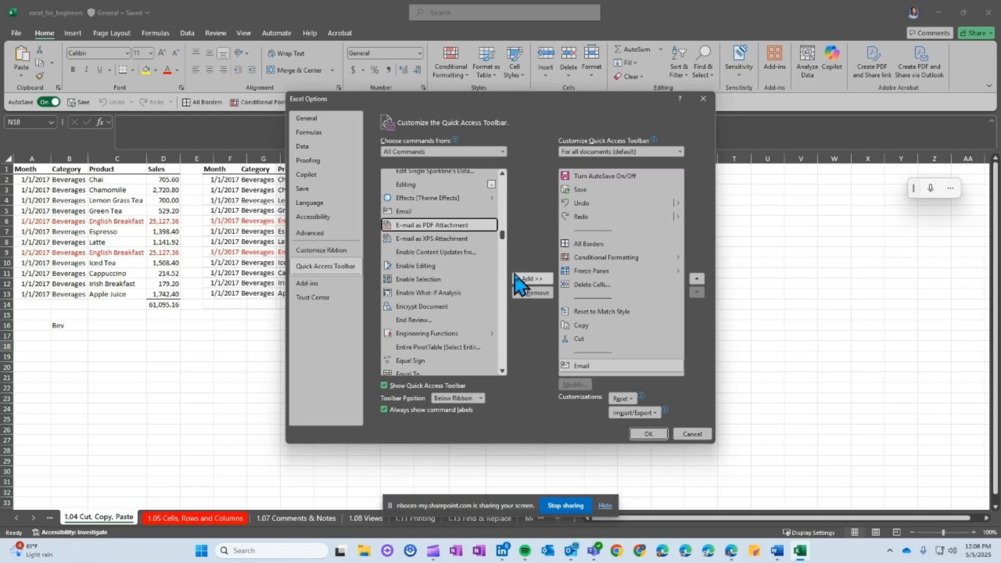
{"action": "left_click", "coordinate": [528, 279]}
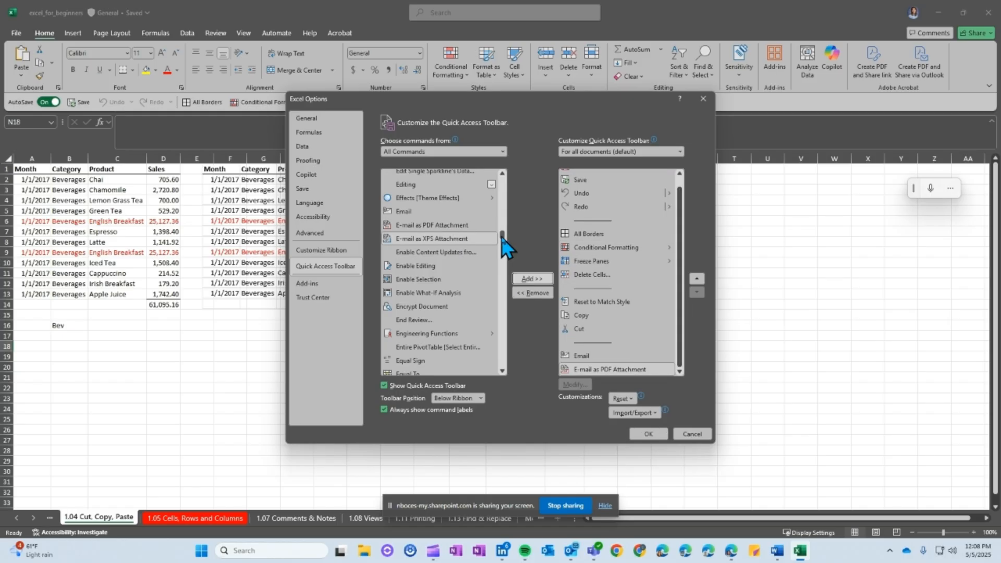
Add the Mail Recipient command to Excel's Quick Access Toolbar and apply the toolbar changes
{"action": "left_click_drag", "start_coordinate": [501, 238], "coordinate": [499, 281]}
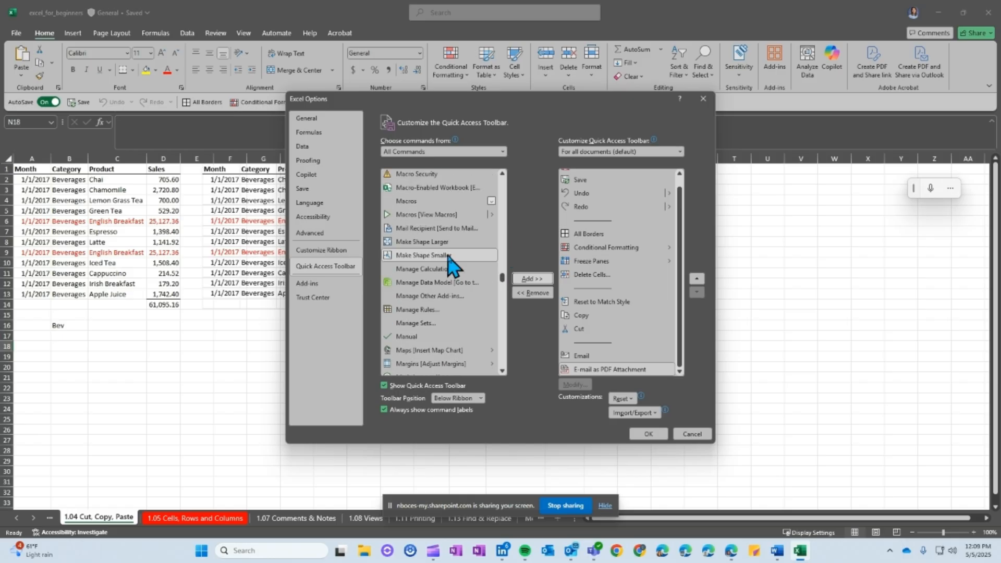
{"action": "left_click", "coordinate": [446, 230]}
{"action": "left_click", "coordinate": [531, 278]}
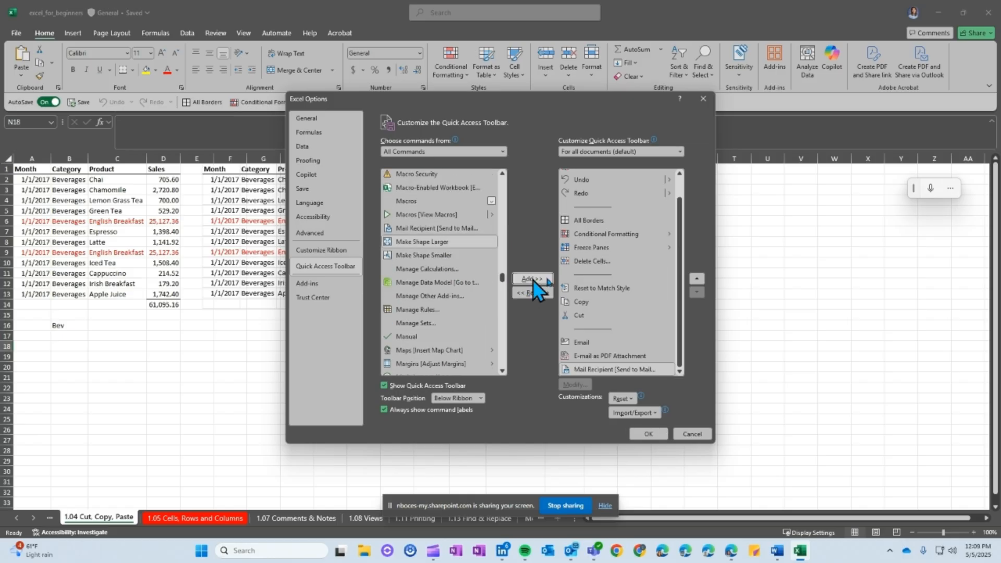
{"action": "left_click", "coordinate": [657, 435]}
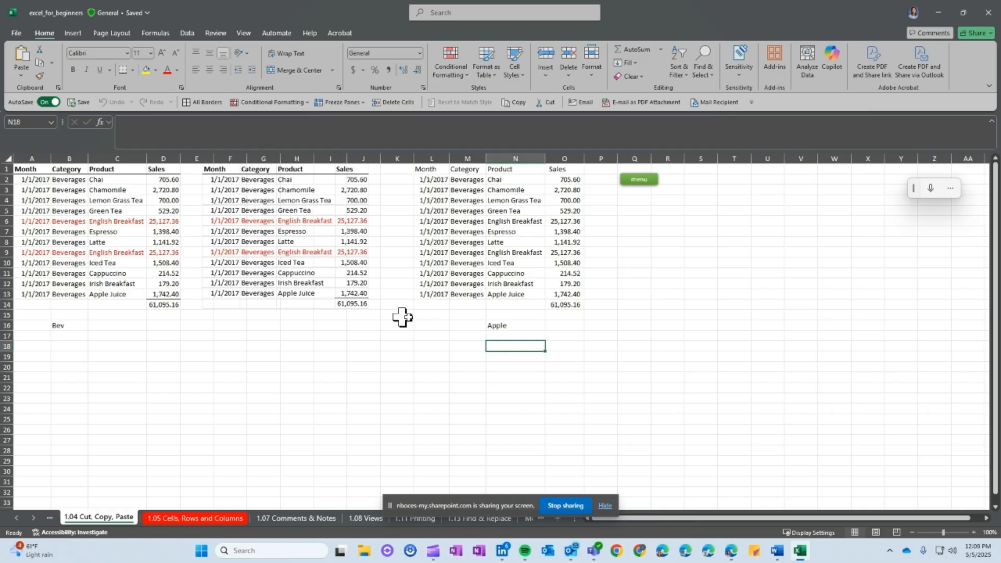
Try out the Email and E-mail as PDF Attachment commands on the workbook, checking each message's attachment and closing it unsent
{"action": "left_click", "coordinate": [583, 102]}
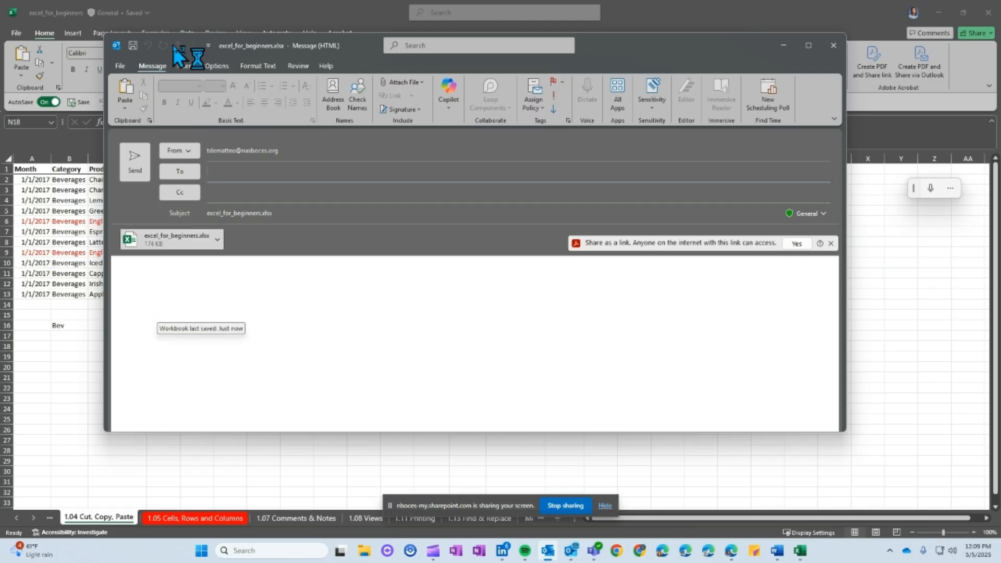
{"action": "left_click", "coordinate": [833, 45]}
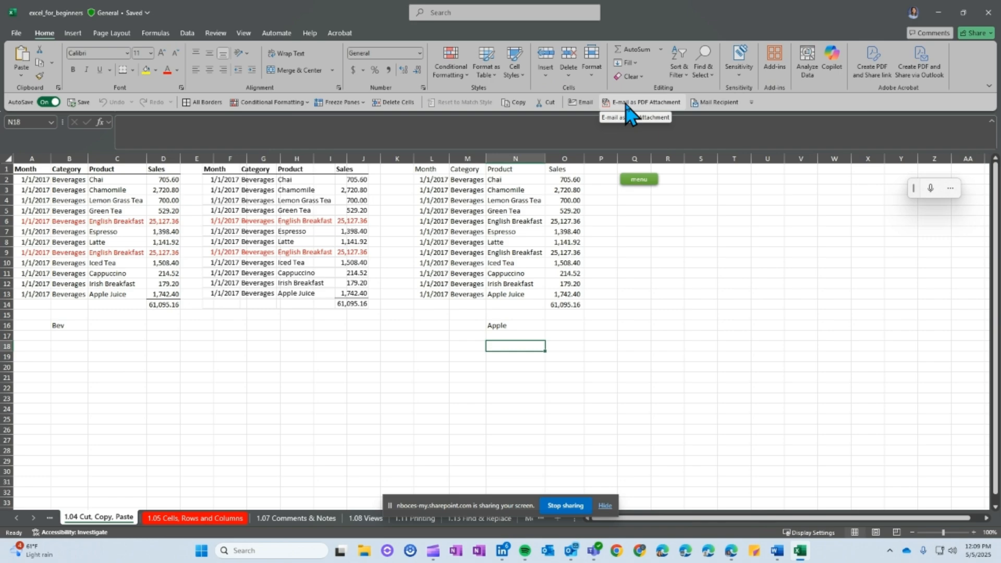
{"action": "left_click", "coordinate": [625, 103]}
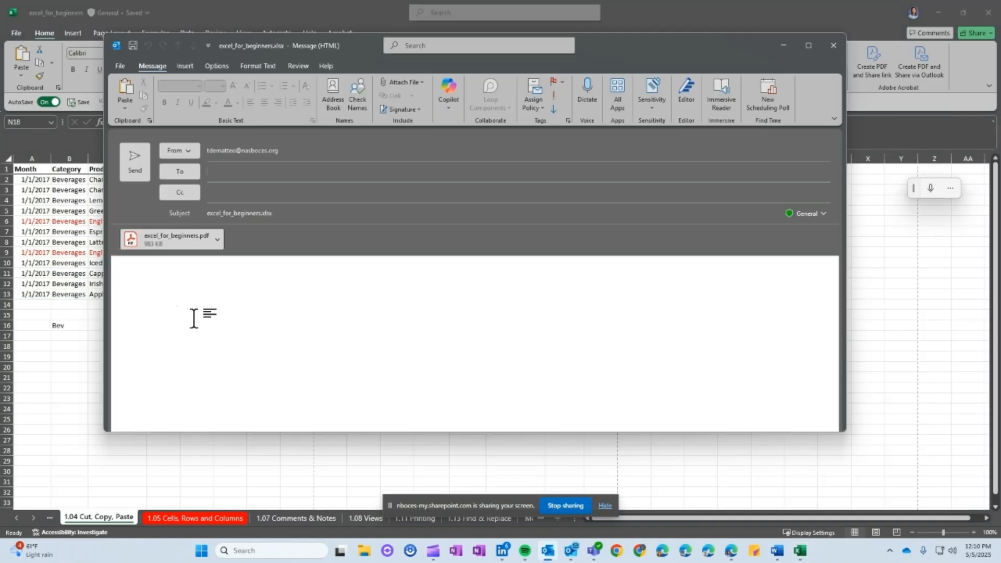
{"action": "left_click", "coordinate": [833, 45]}
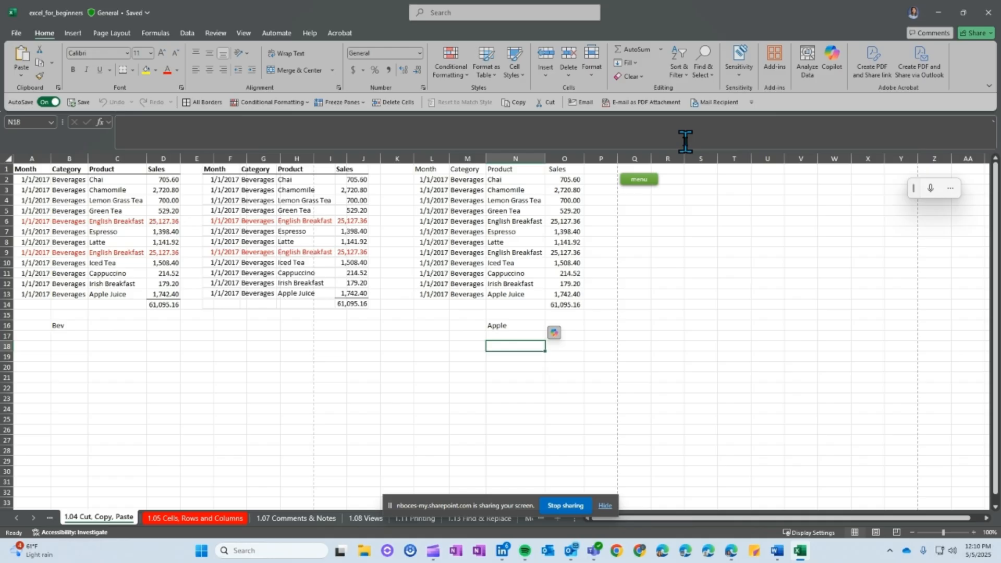
Use the Mail Recipient command to prepare an email with the current sheet as the message body
{"action": "left_click", "coordinate": [716, 103]}
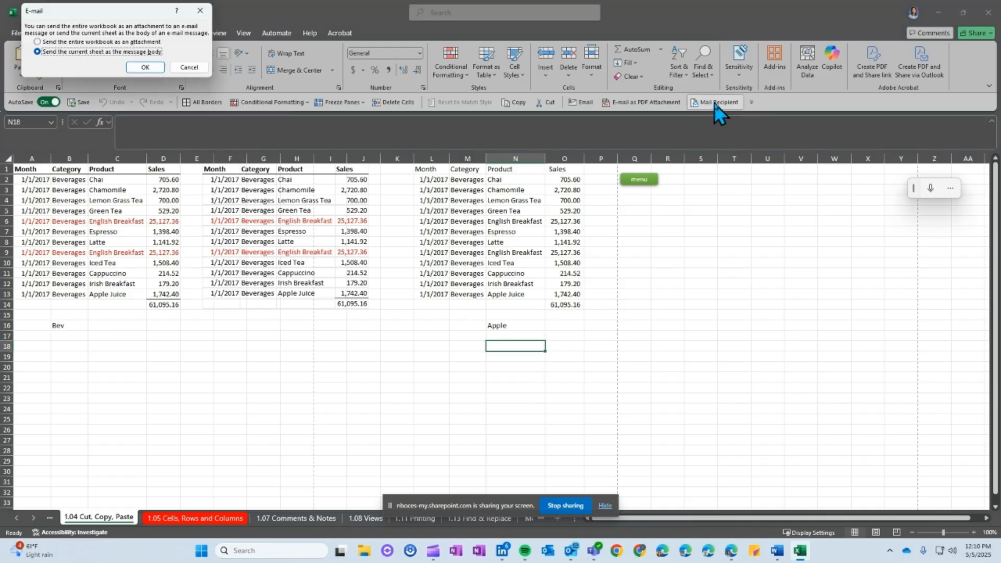
{"action": "left_click", "coordinate": [55, 43]}
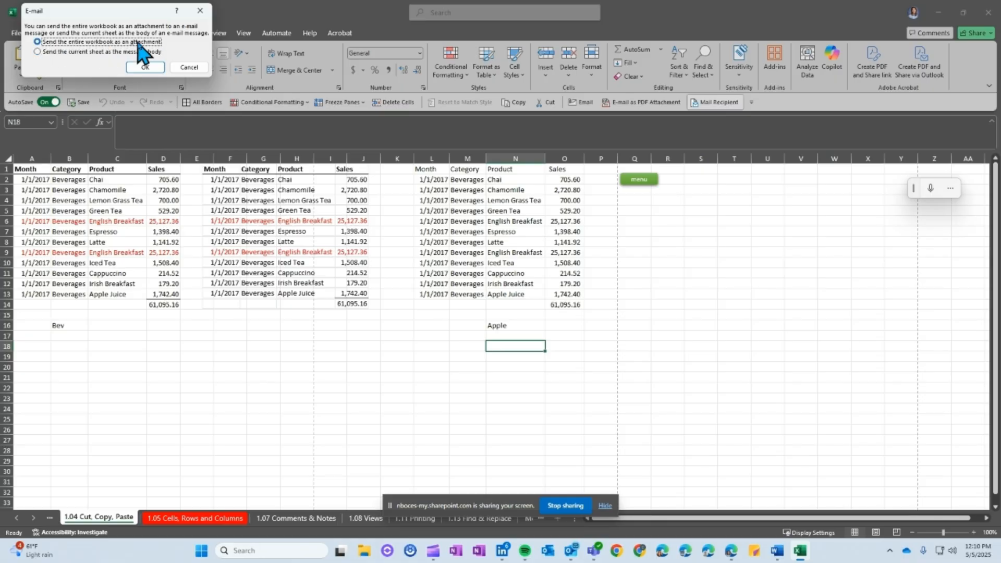
{"action": "left_click", "coordinate": [58, 52]}
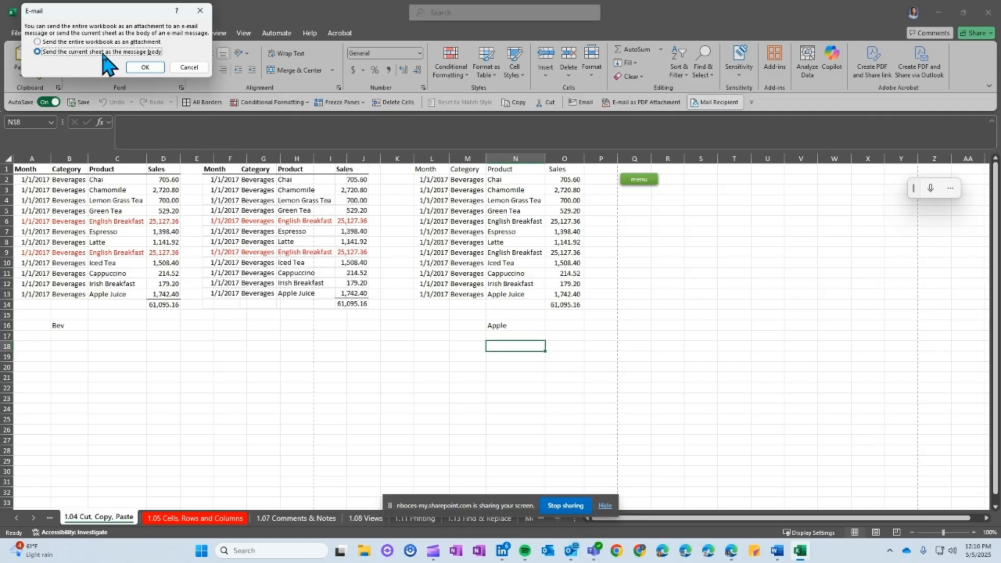
{"action": "left_click", "coordinate": [146, 68]}
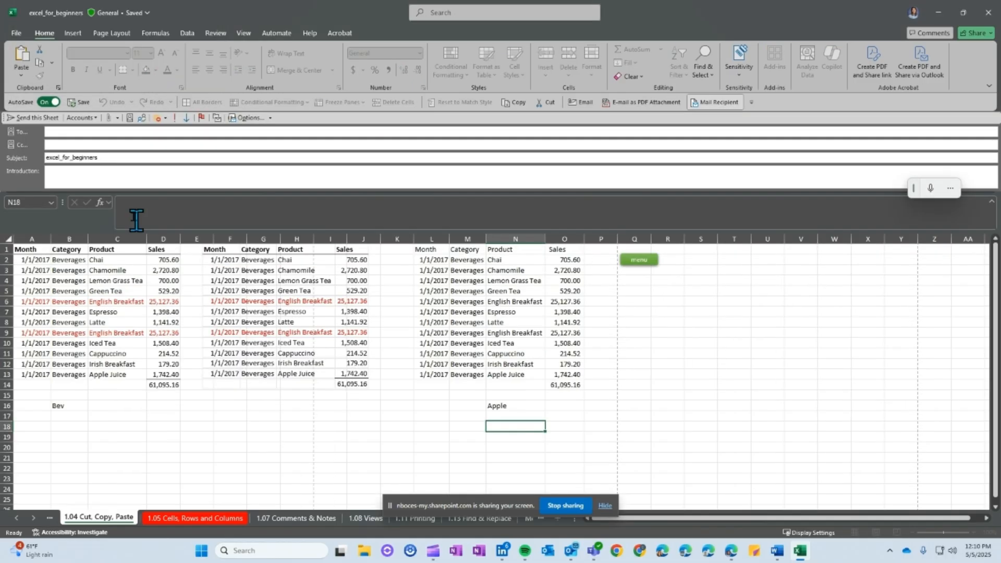